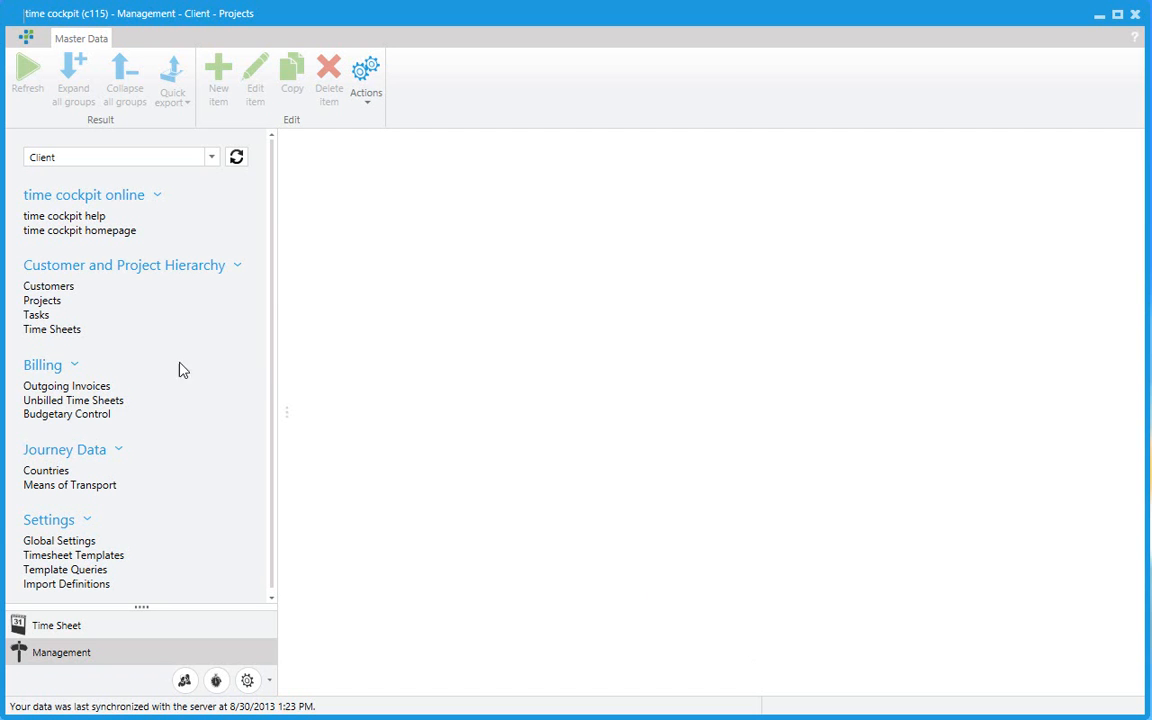
# - Open the Customers, Projects and Tasks lists and view each of them in turn
pyautogui.click(55, 289)
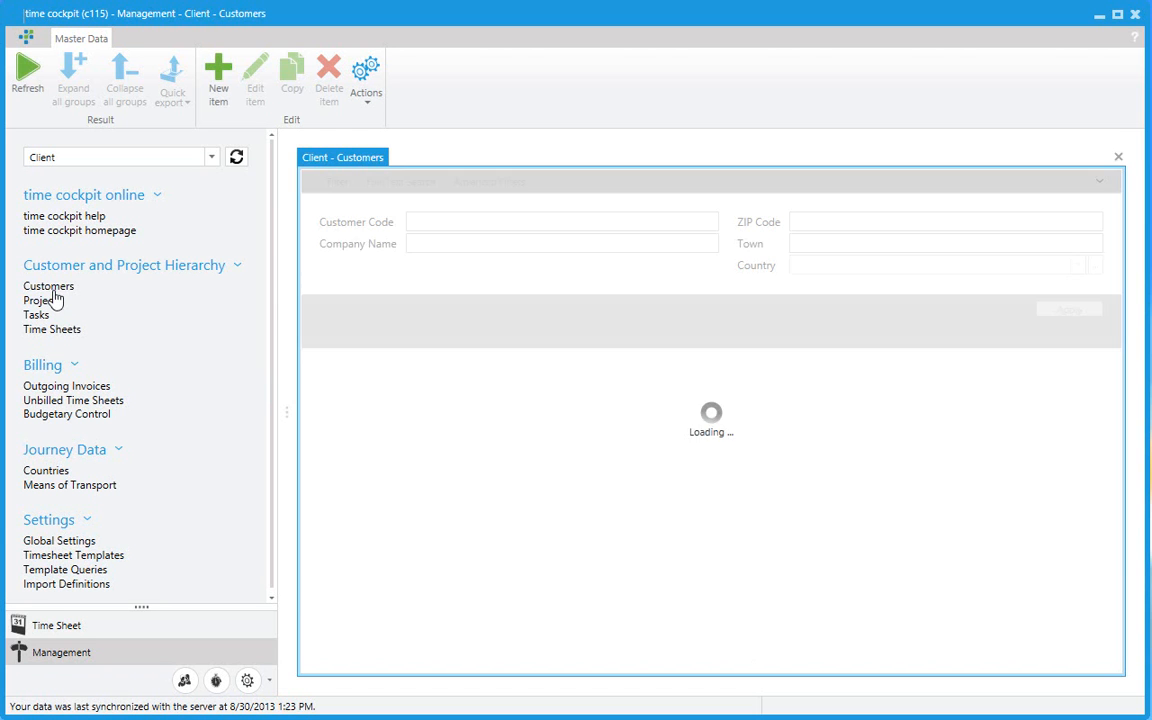
pyautogui.click(40, 303)
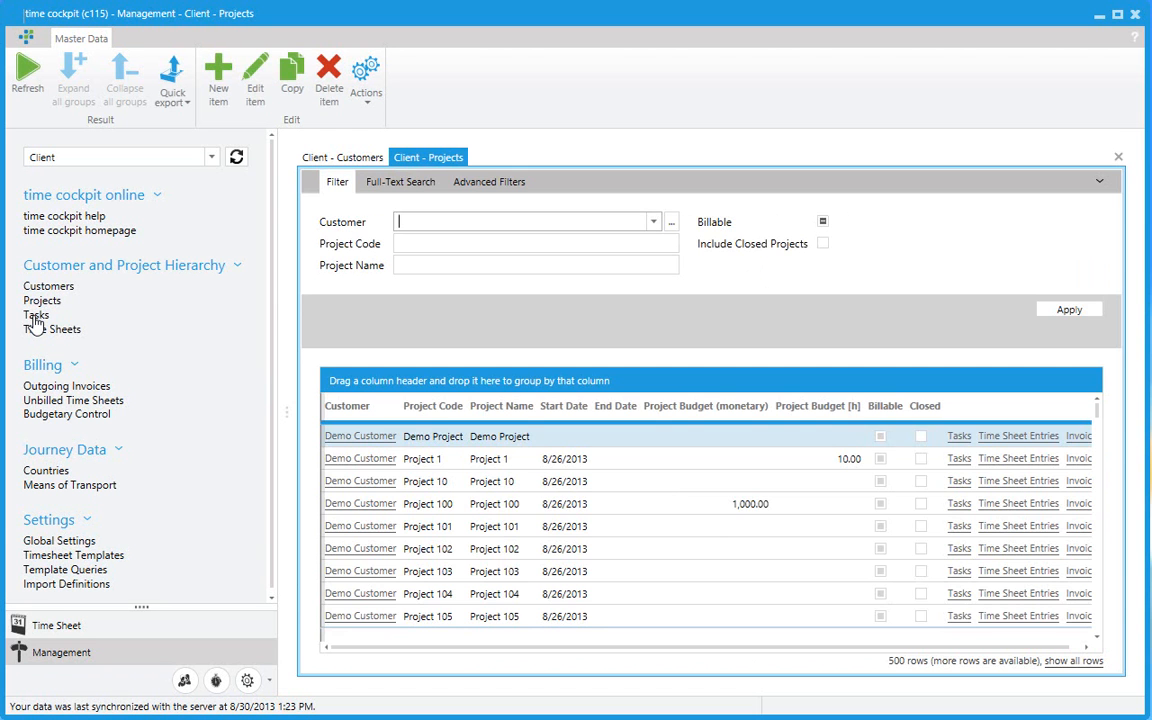
pyautogui.click(35, 315)
pyautogui.click(345, 159)
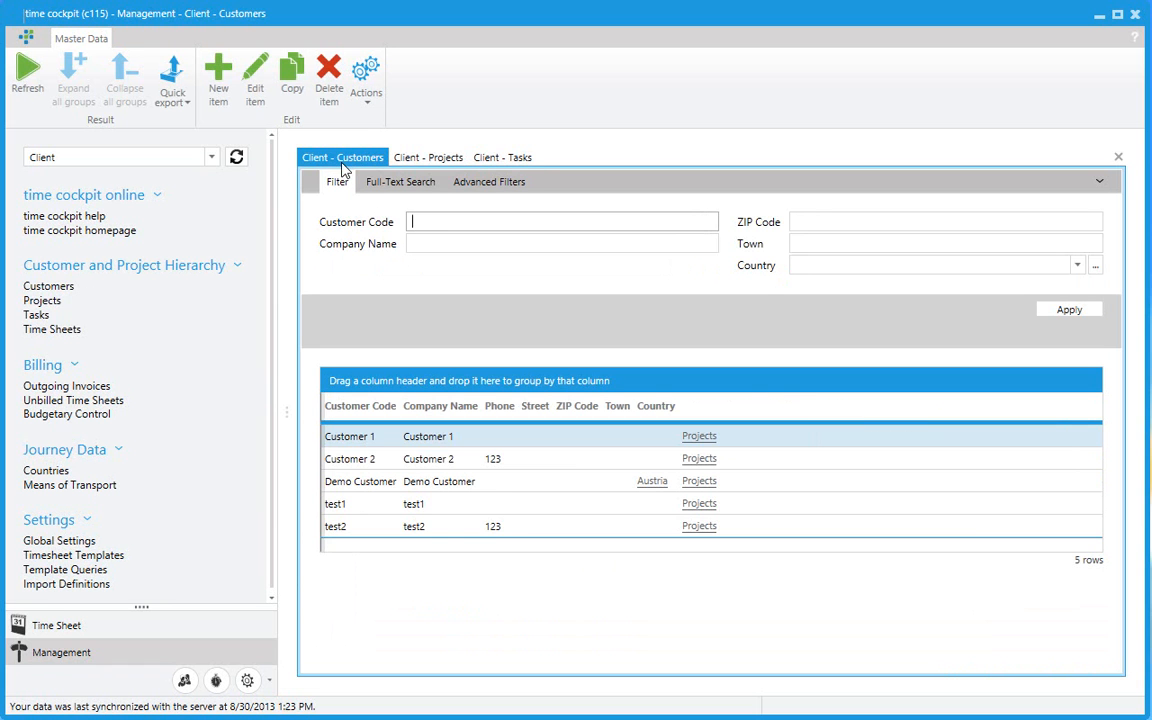
pyautogui.click(435, 158)
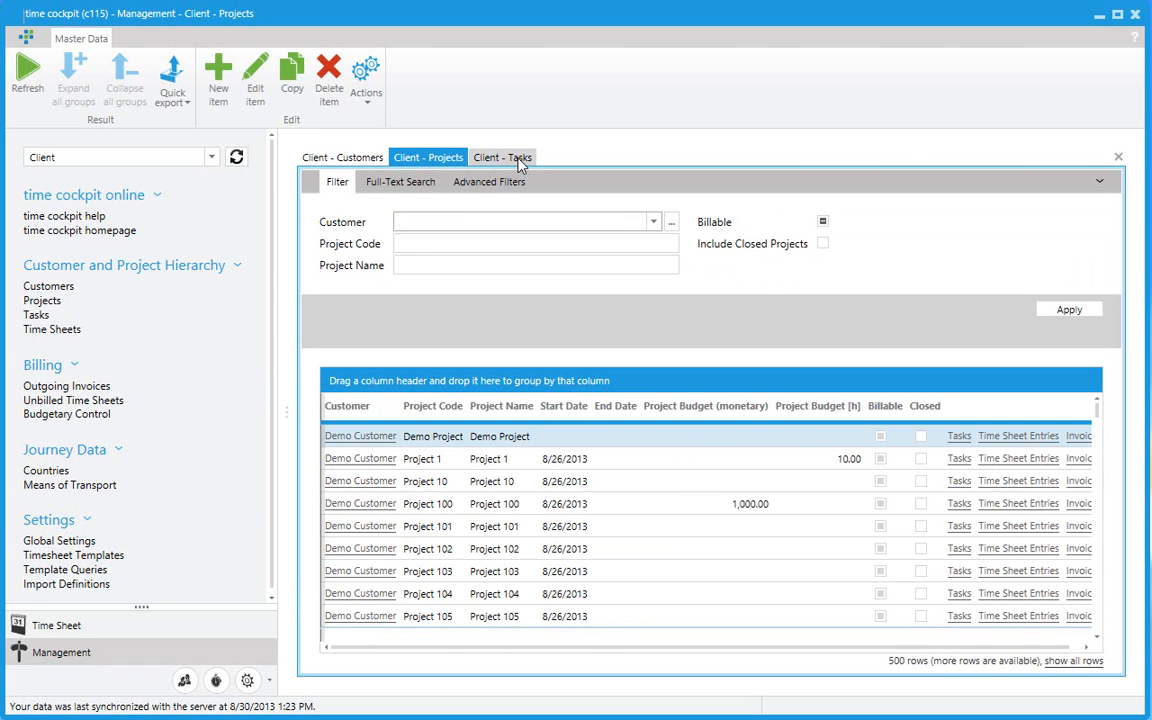
pyautogui.click(502, 160)
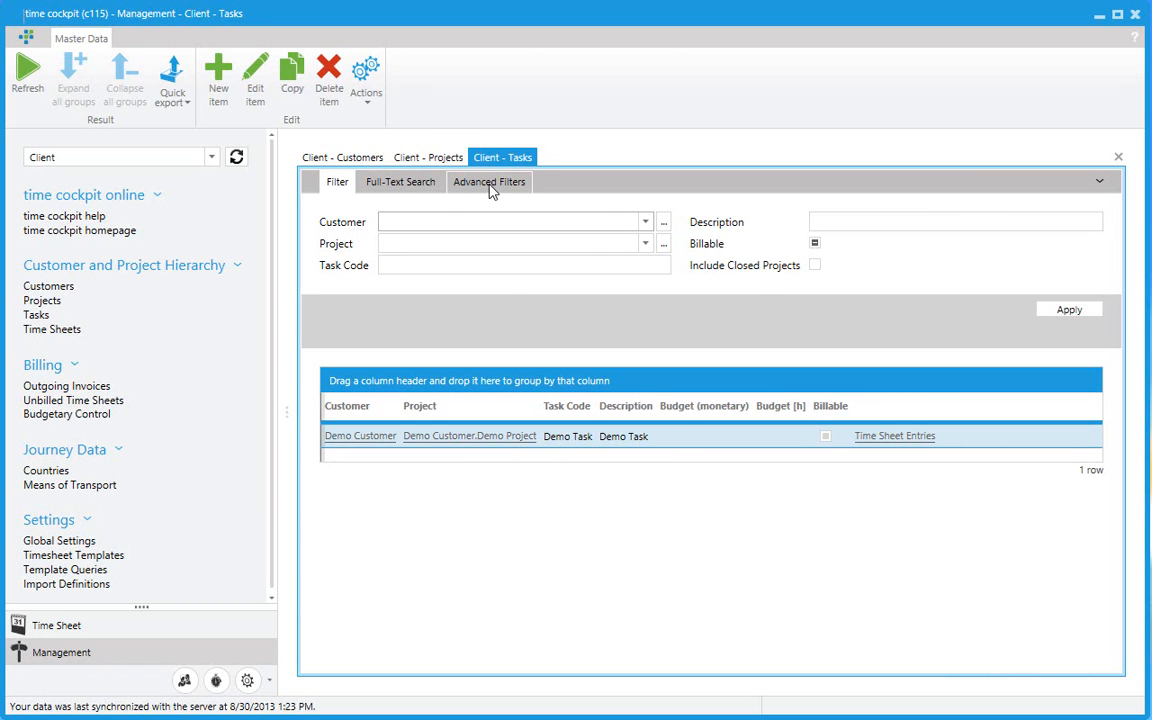
# - Collapse the folder navigation and view the Customers and Projects lists at full width
pyautogui.doubleClick(283, 420)
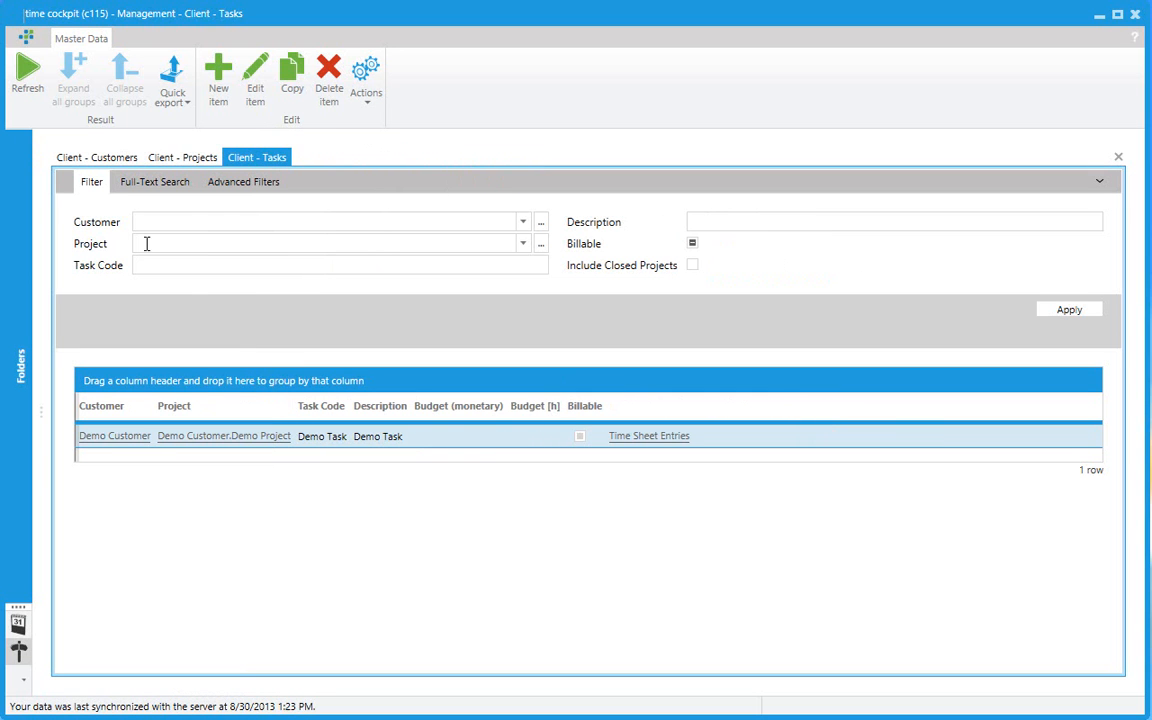
pyautogui.click(104, 160)
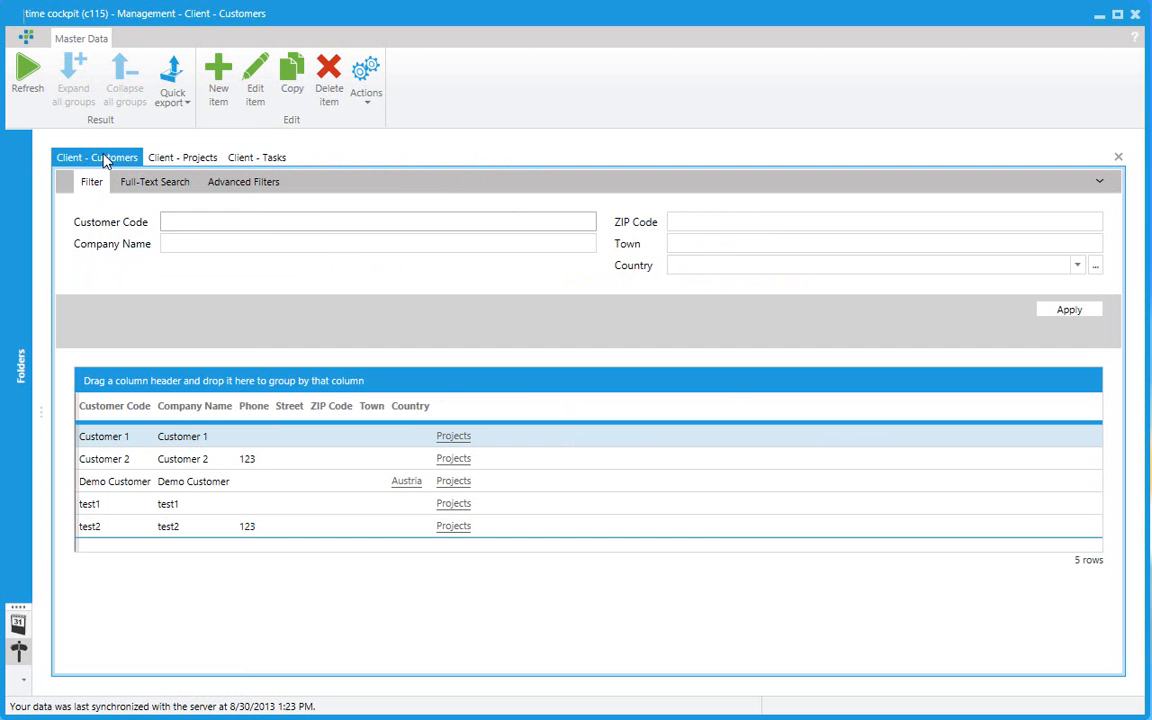
pyautogui.click(167, 160)
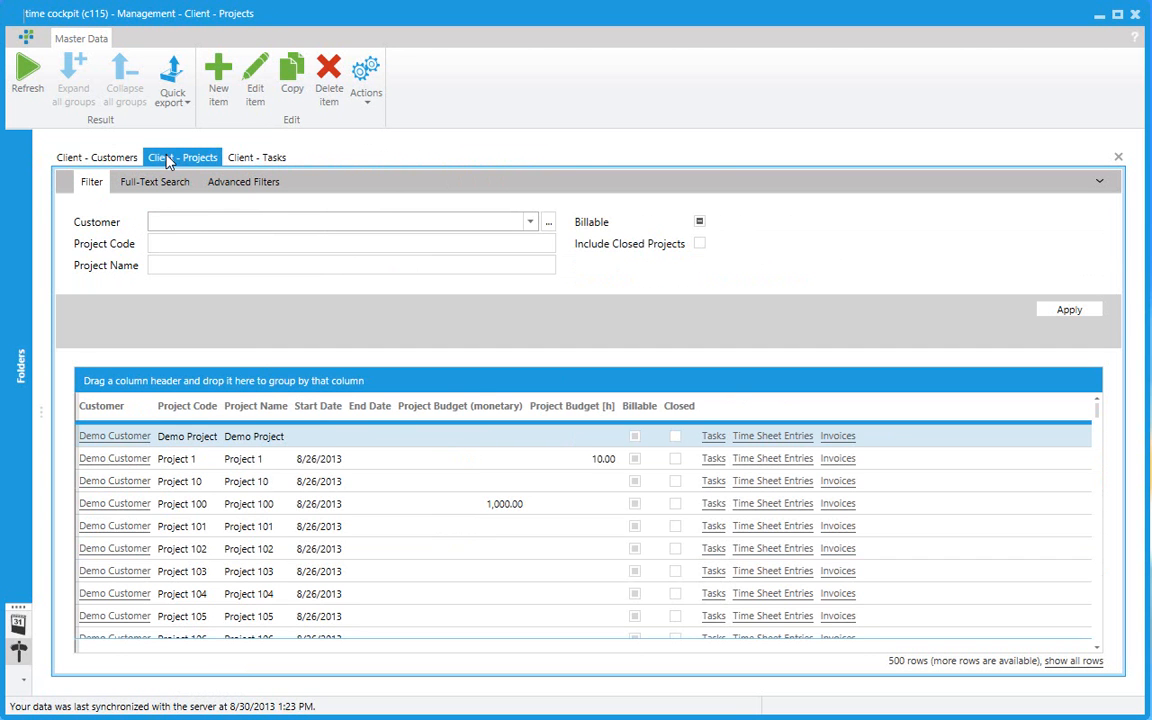
pyautogui.click(115, 158)
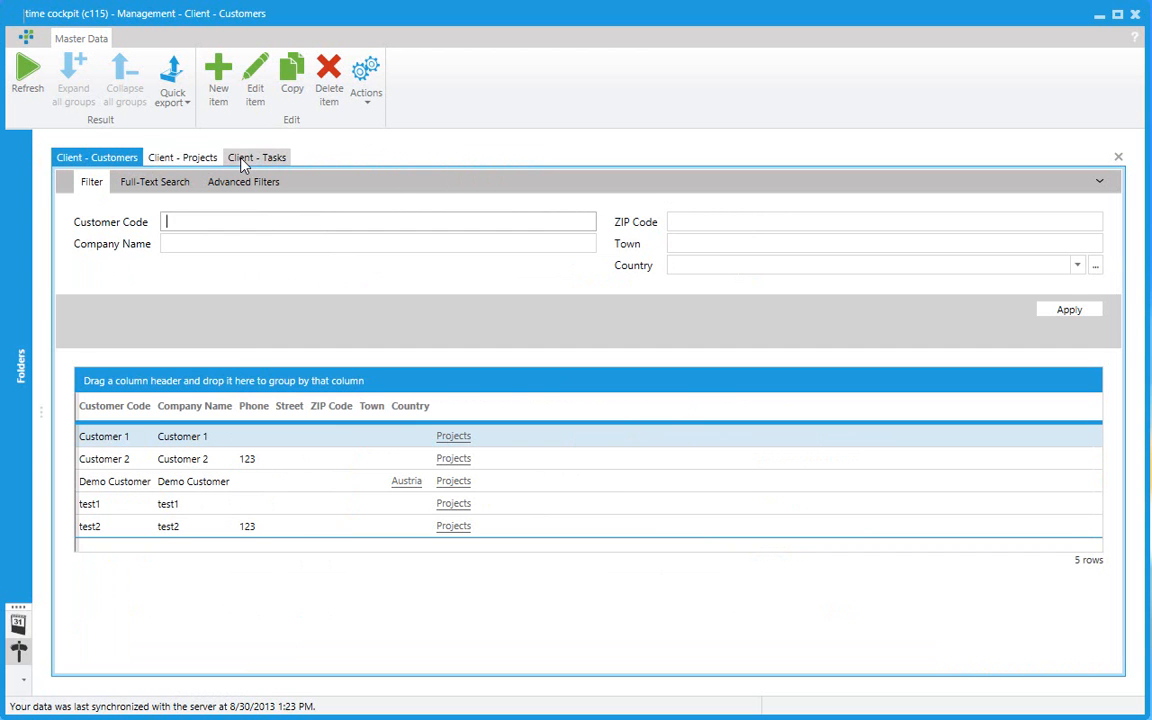
# - Dock the Projects list side by side with the Customers list and merge it back into the shared tab group
pyautogui.click(168, 158)
pyautogui.moveTo(168, 164); pyautogui.dragTo(599, 411)
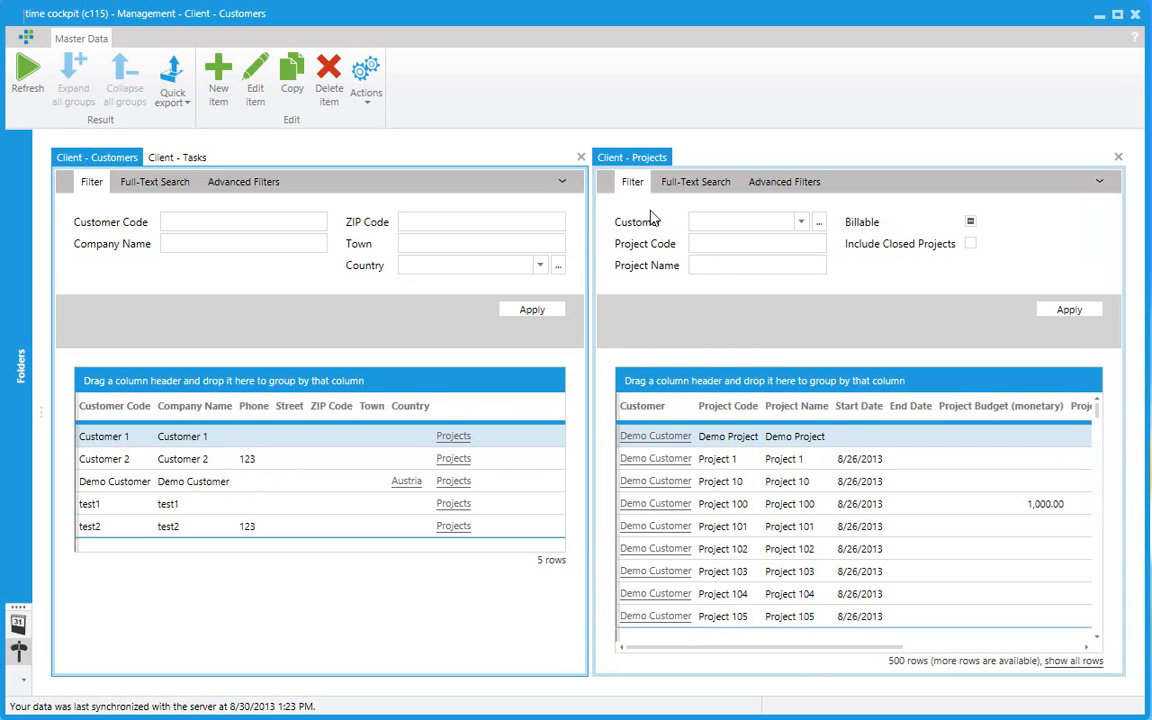
pyautogui.moveTo(629, 160); pyautogui.dragTo(588, 414)
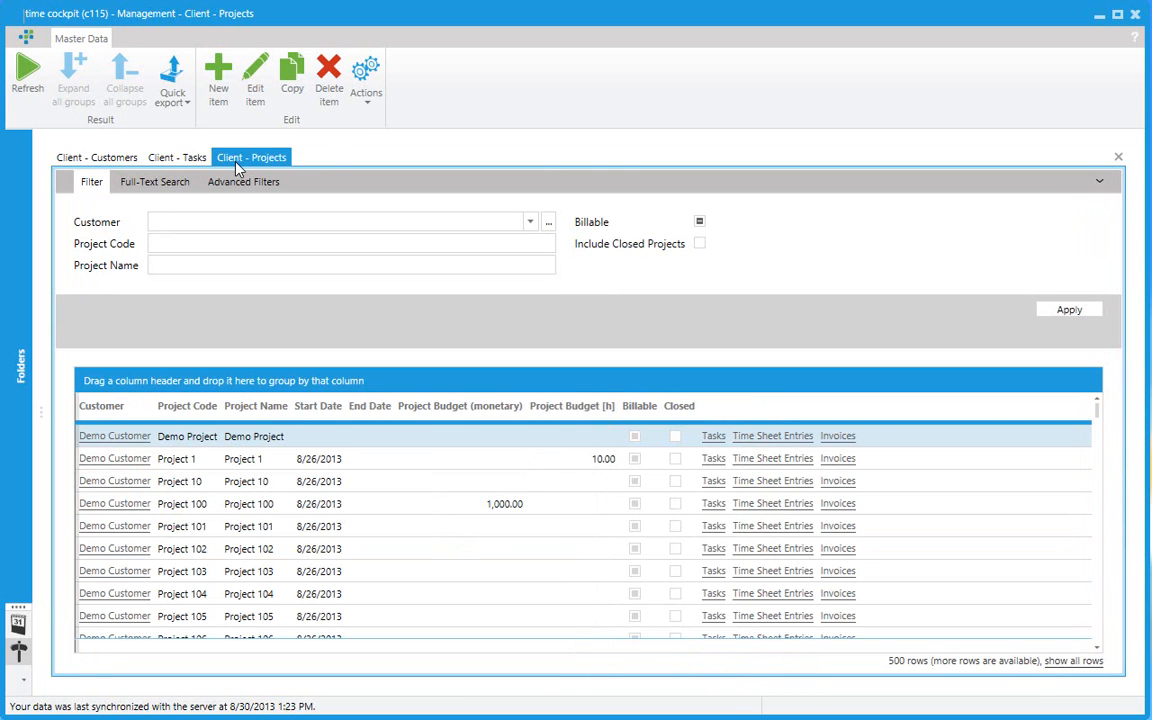
# - Close the open Projects, Tasks and Customers lists
pyautogui.click(1118, 160)
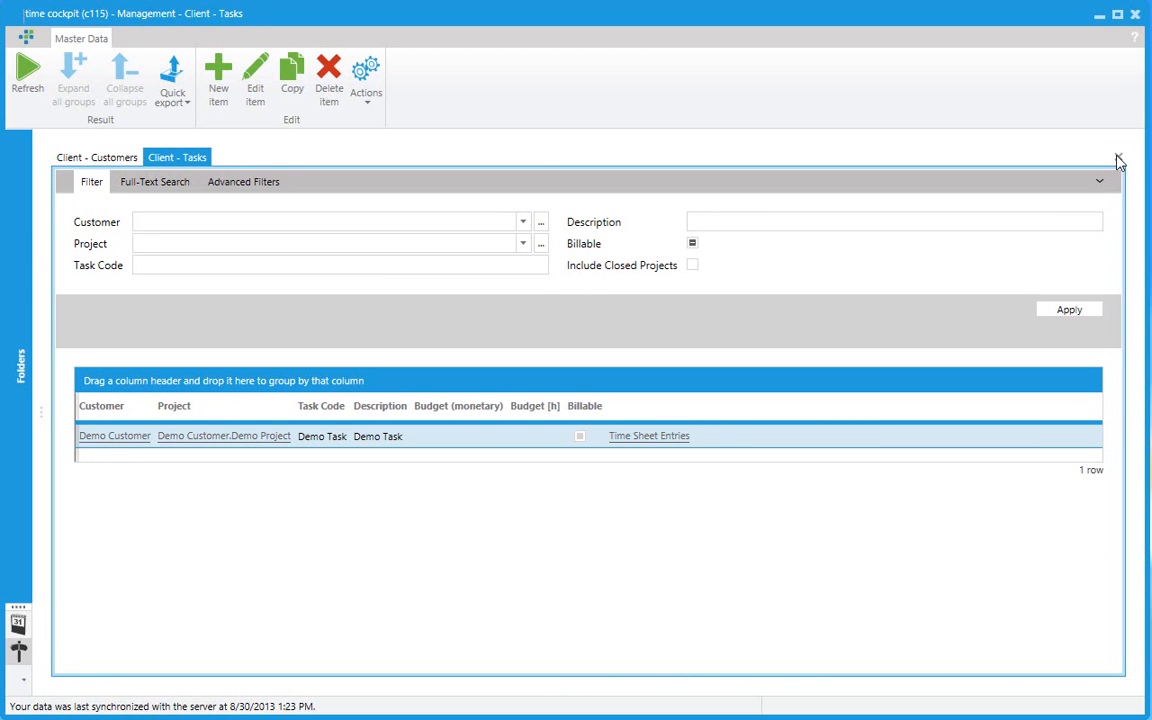
pyautogui.click(1118, 160)
pyautogui.click(1116, 158)
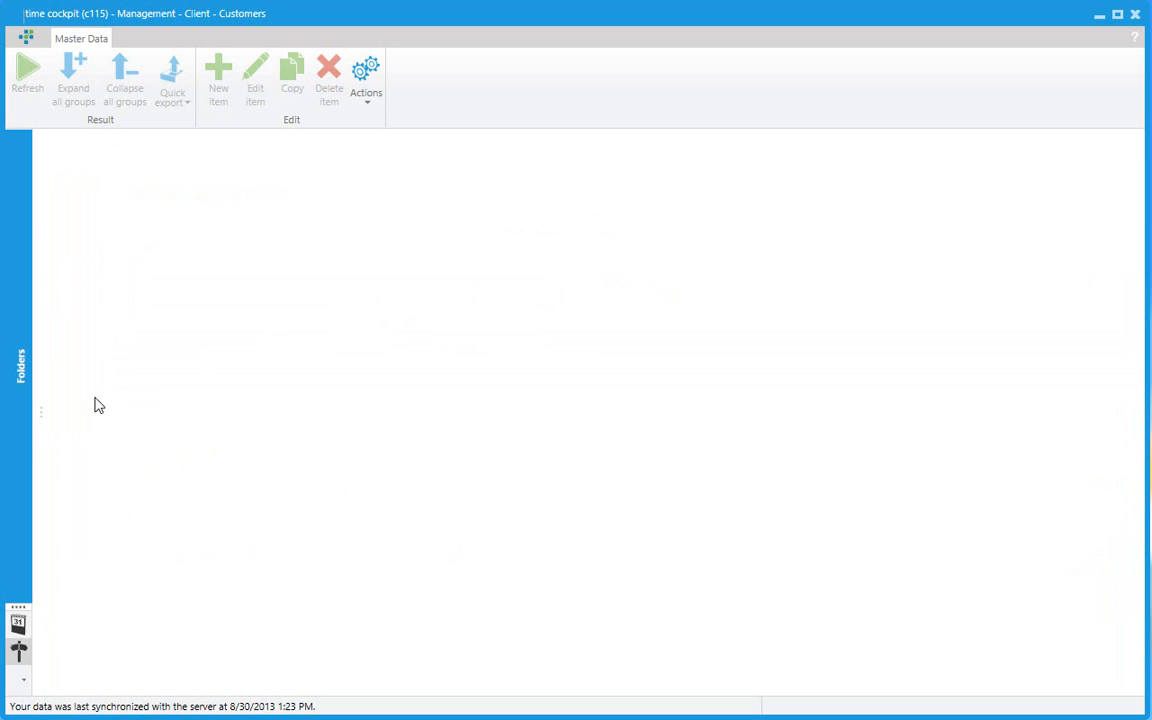
# - Expand the folder navigation, open the Projects list and collapse the navigation again
pyautogui.doubleClick(44, 400)
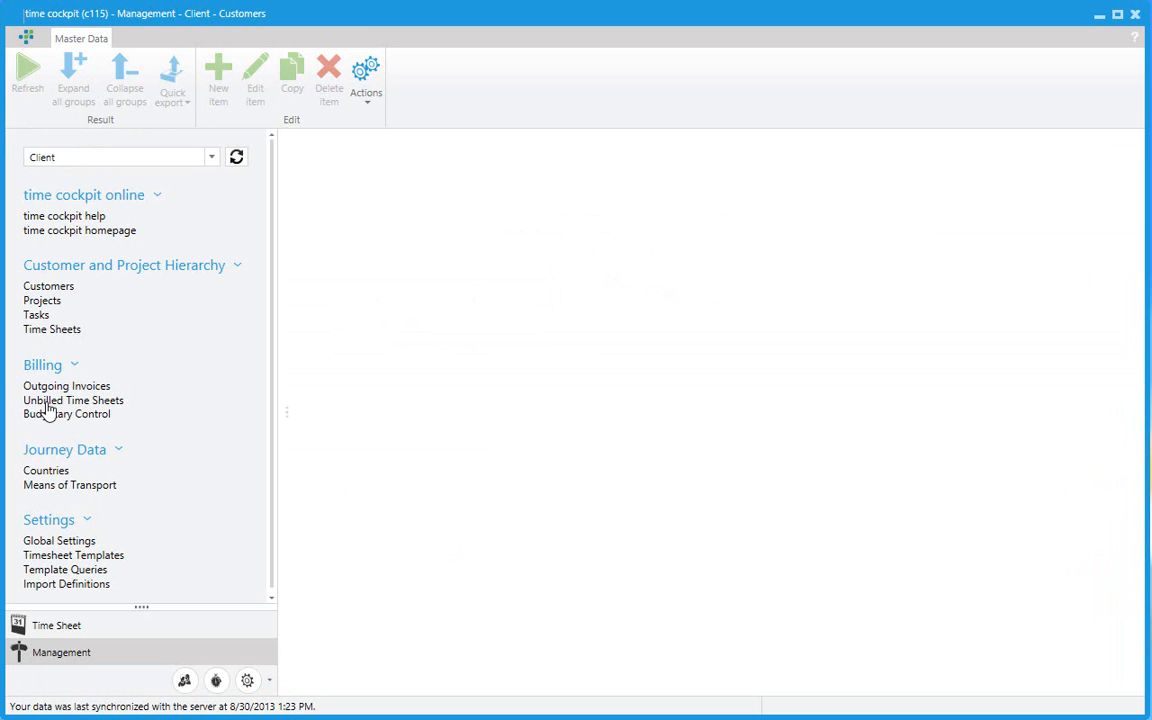
pyautogui.click(50, 302)
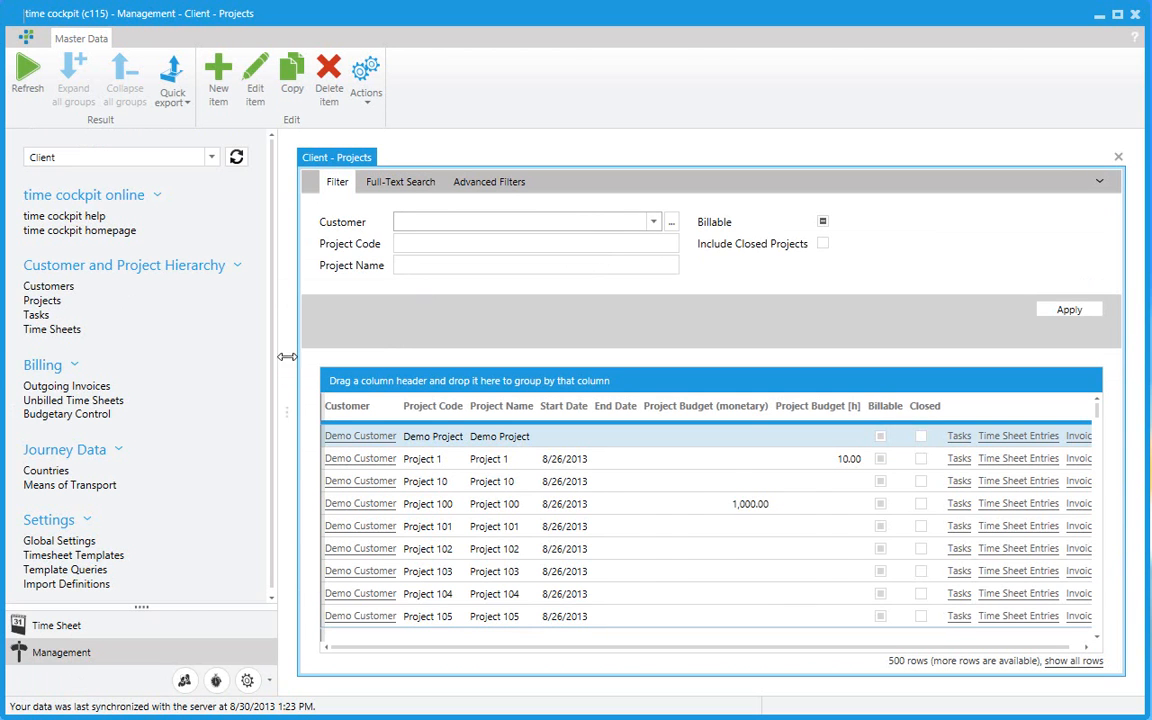
pyautogui.doubleClick(287, 328)
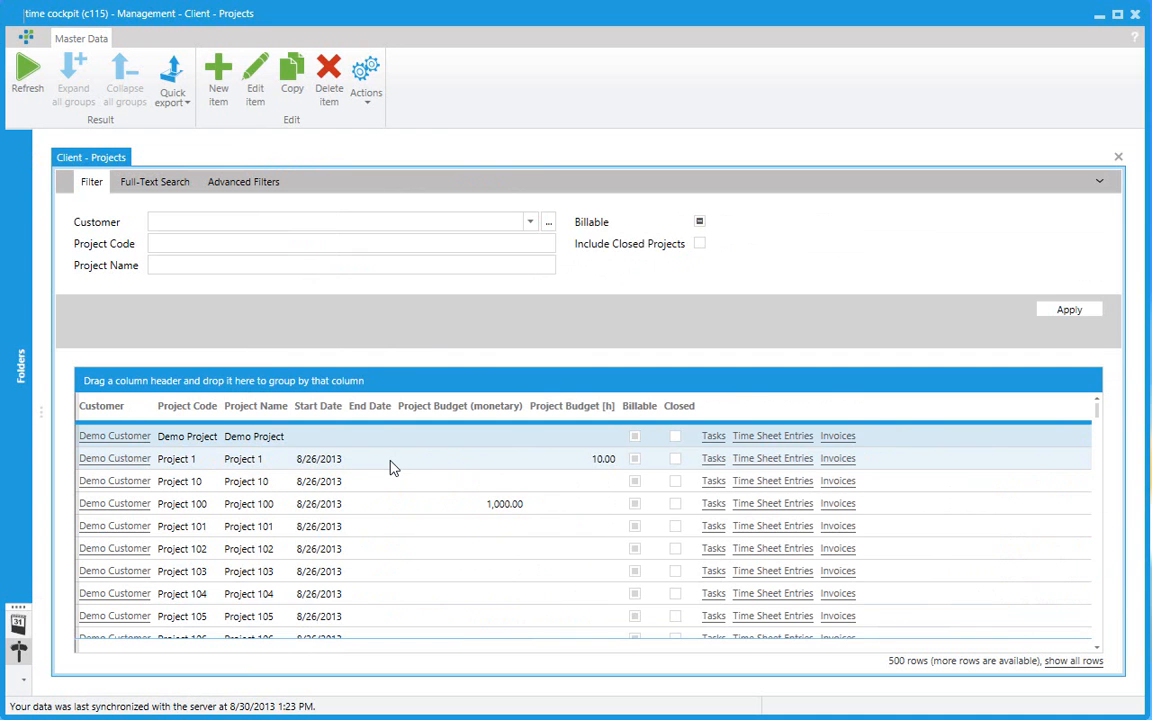
# - Open Project 1 in a separate window, look at its invoices and project details, and close it without saving
pyautogui.doubleClick(392, 466)
pyautogui.moveTo(679, 146); pyautogui.dragTo(430, 15)
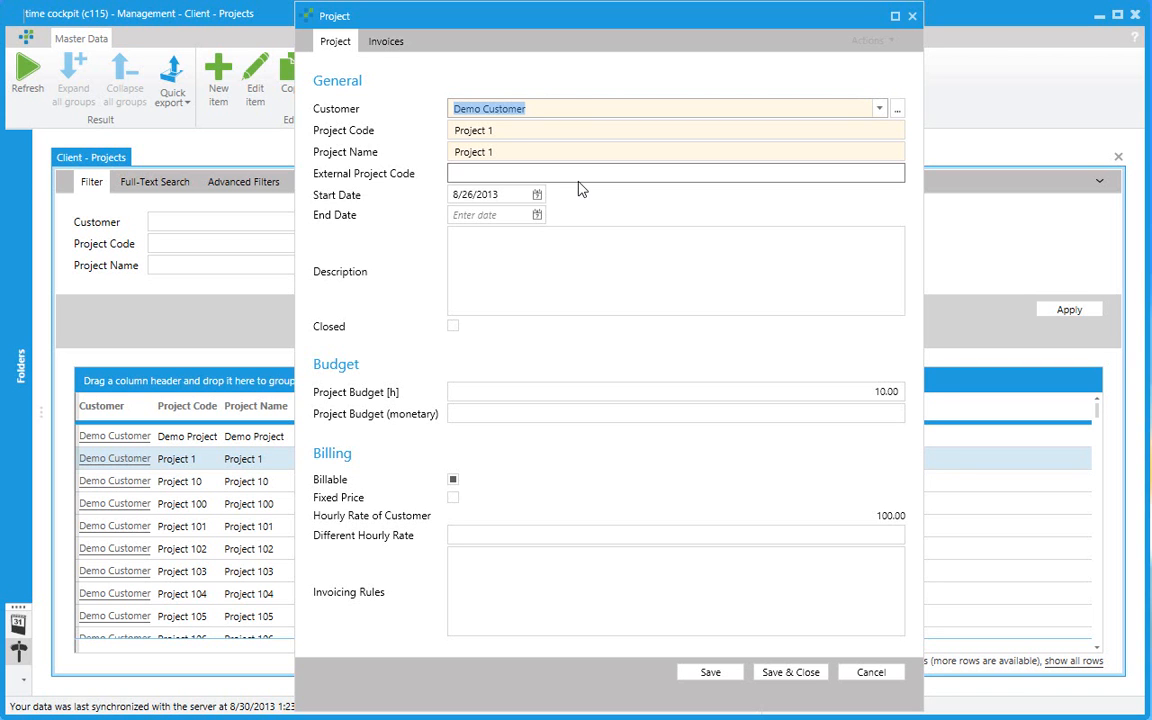
pyautogui.click(382, 41)
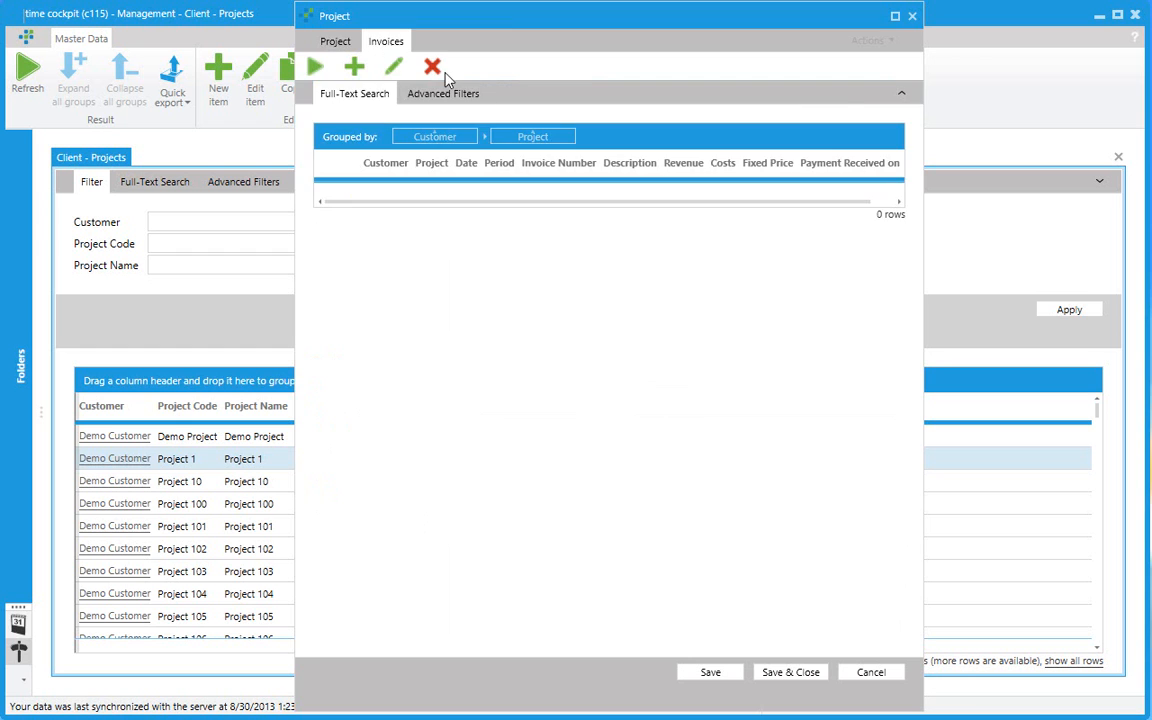
pyautogui.click(335, 44)
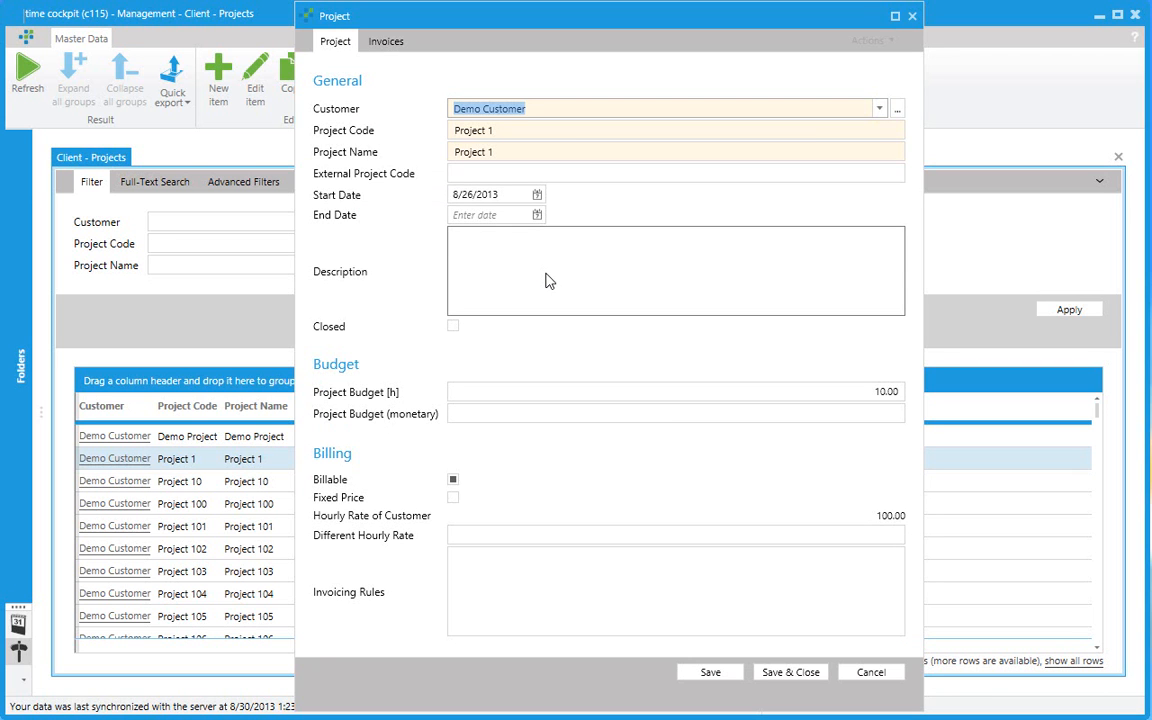
pyautogui.press('Escape')
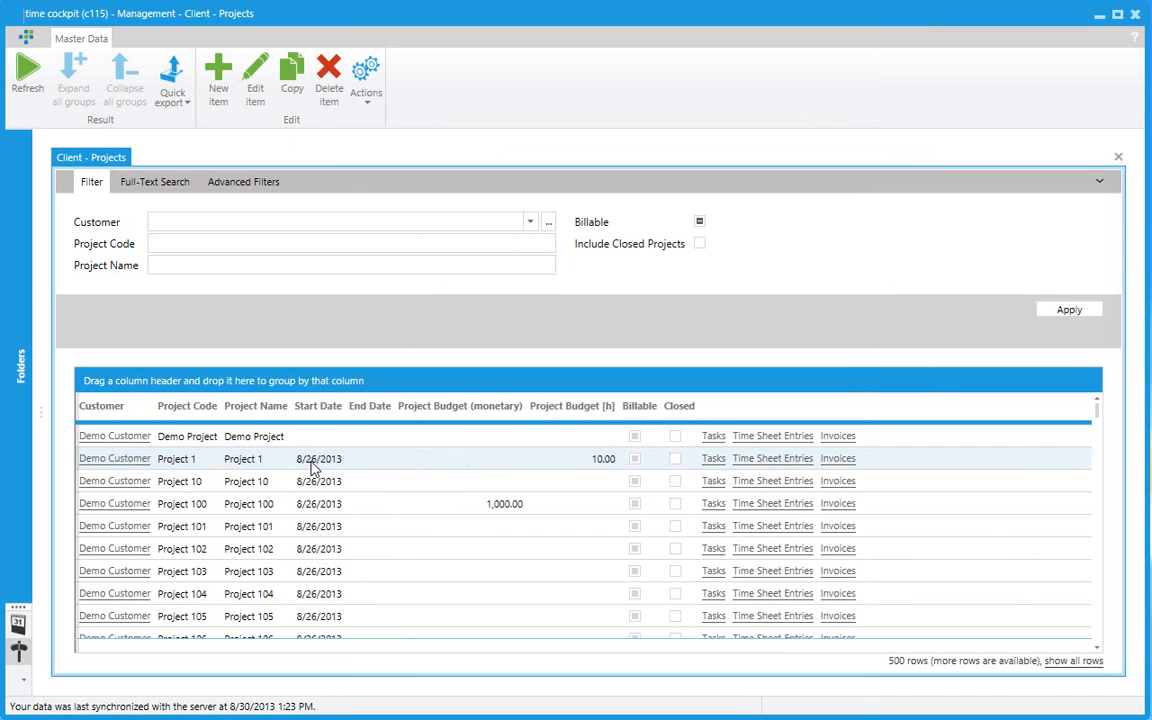
# - Open Project 100 in a new tab, switch between it and the project list, and view its invoices
pyautogui.doubleClick(300, 510)
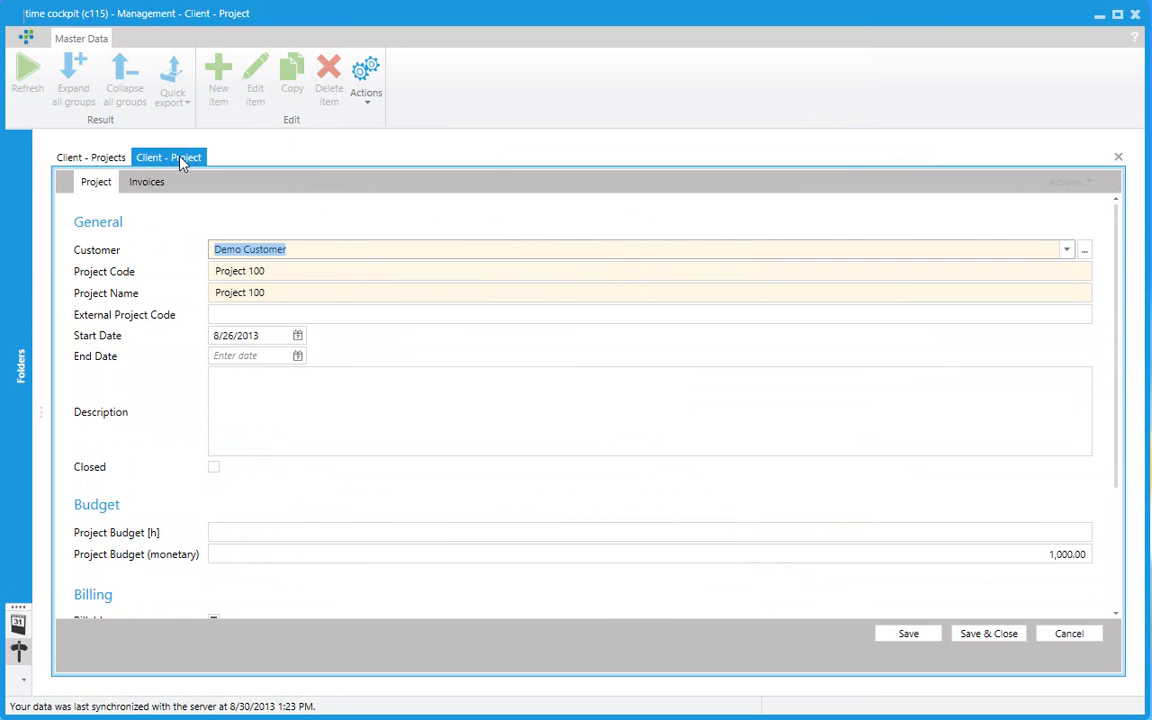
pyautogui.click(104, 160)
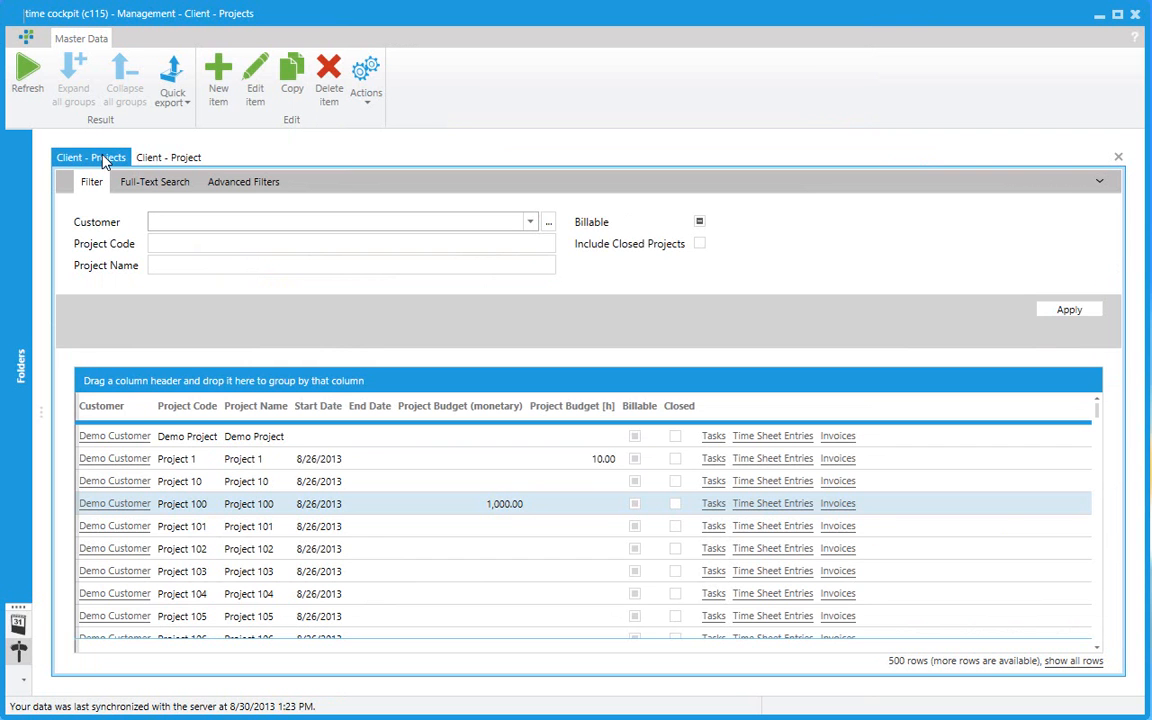
pyautogui.click(192, 160)
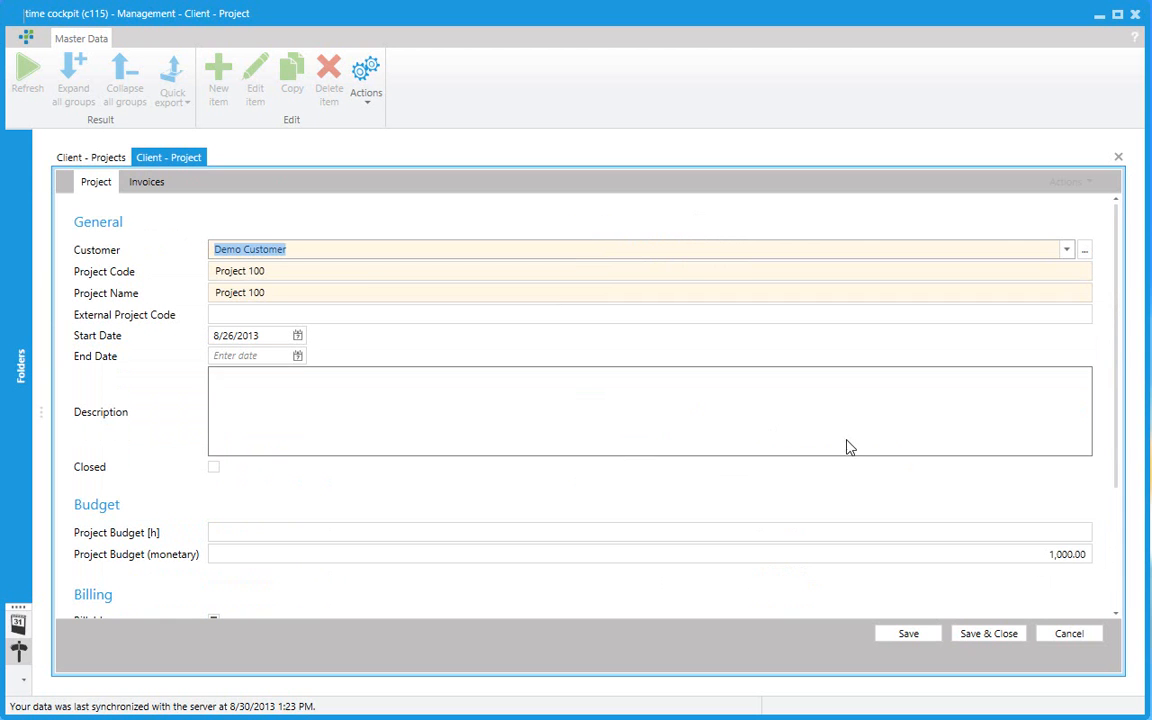
pyautogui.moveTo(1119, 415)
pyautogui.mouseDown()
pyautogui.moveTo(1123, 537)
pyautogui.moveTo(1122, 412)
pyautogui.mouseUp()
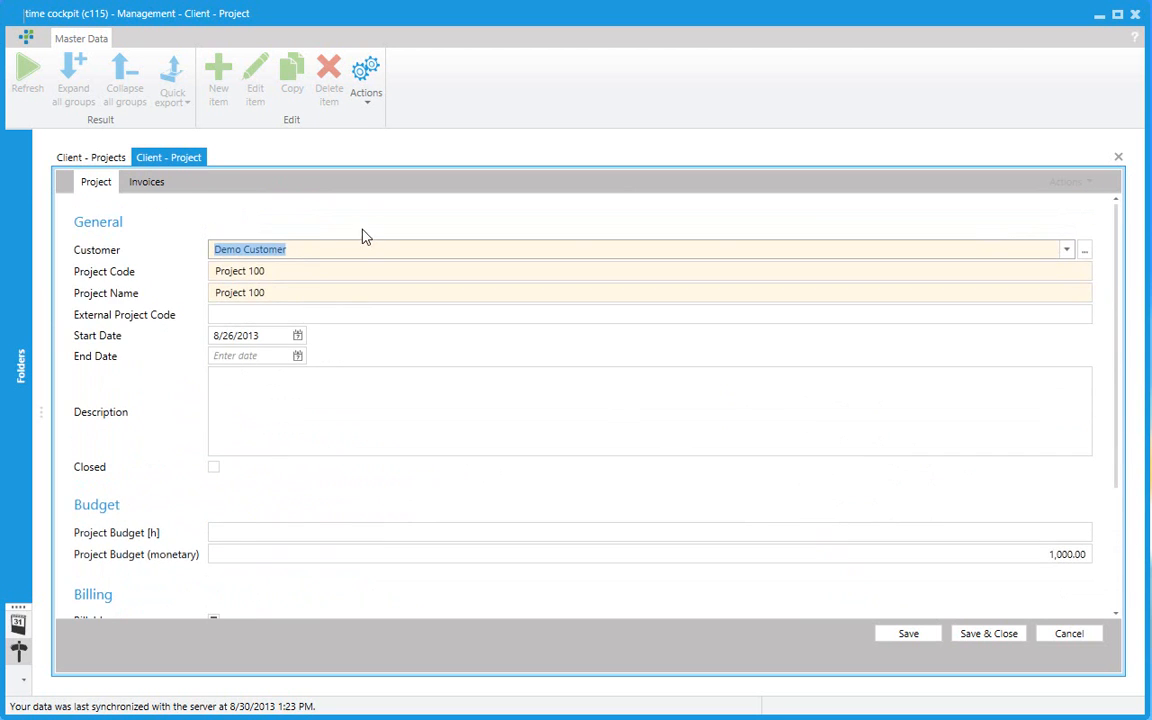
pyautogui.click(143, 182)
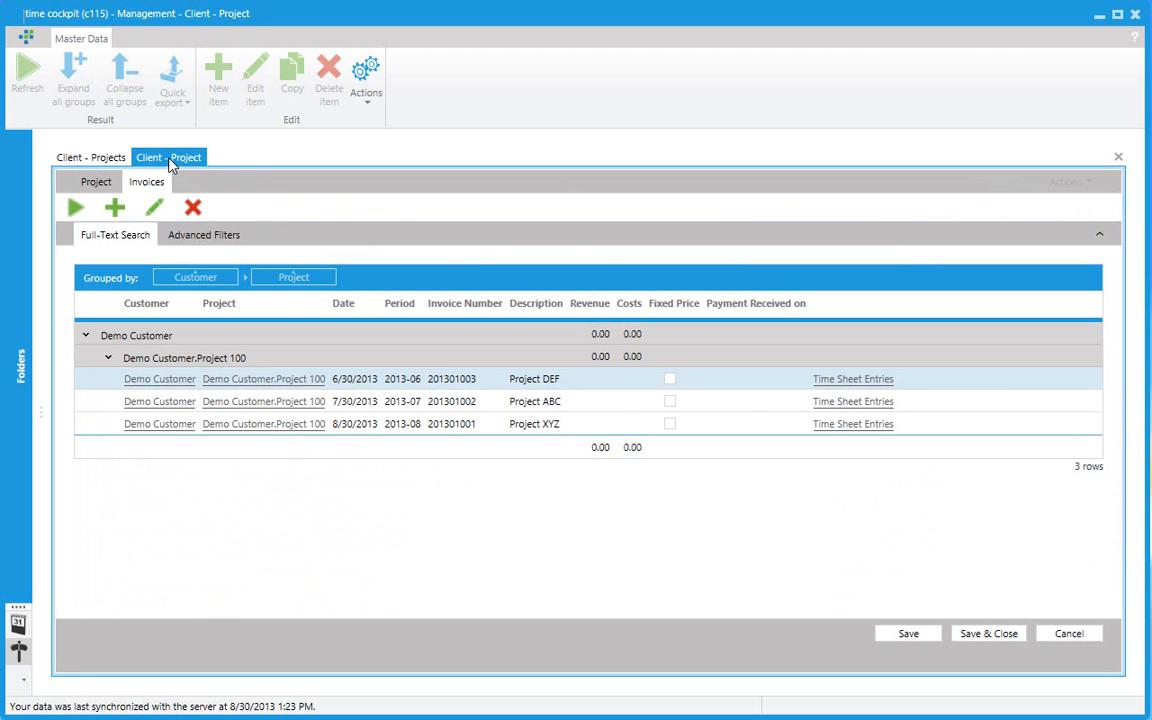
# - Dock the Project 100 form side by side with the project list and close the form
pyautogui.moveTo(168, 157); pyautogui.dragTo(606, 421)
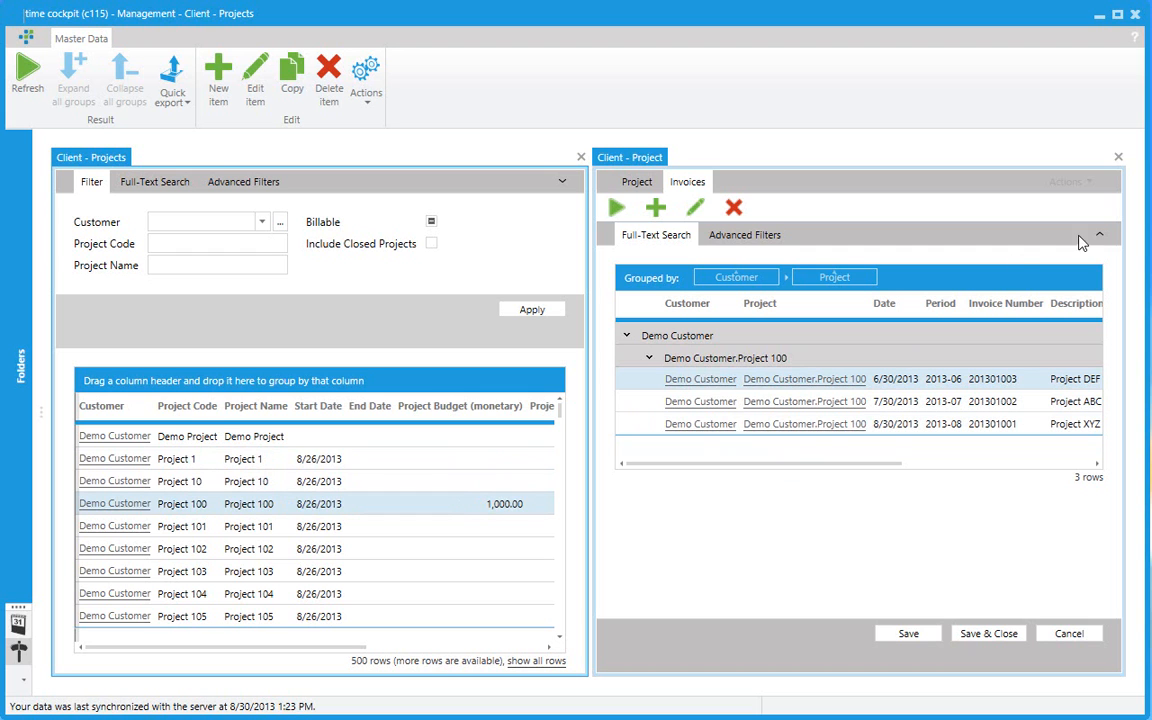
pyautogui.click(1119, 163)
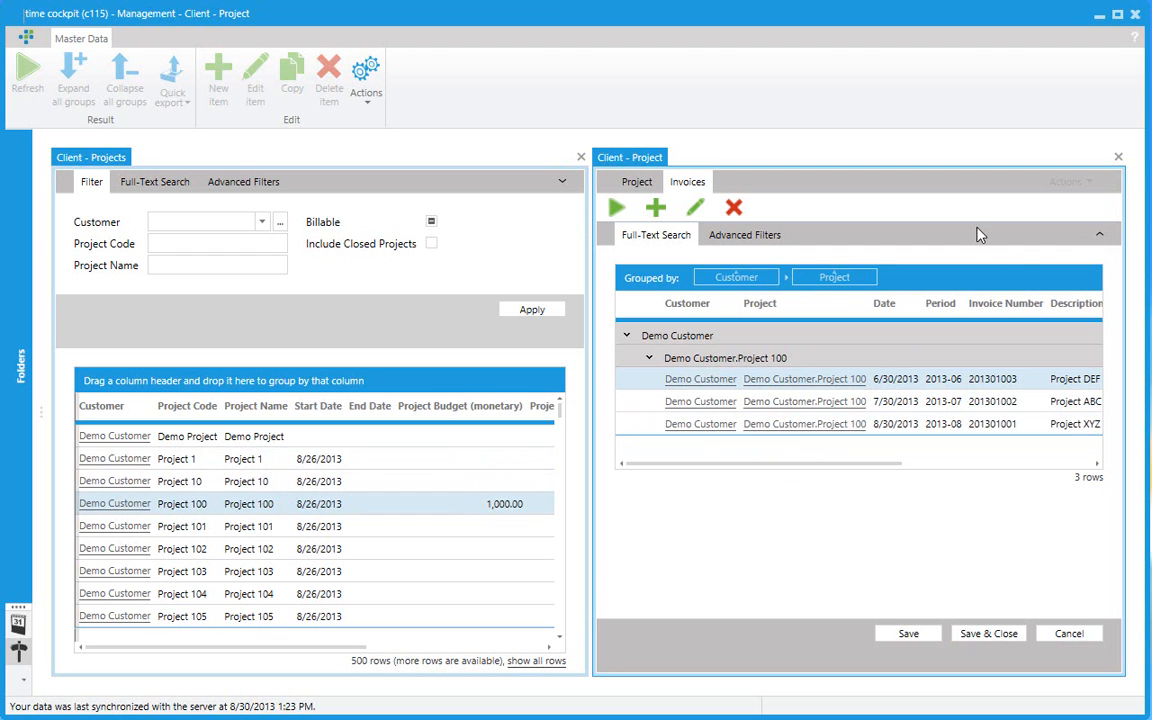
pyautogui.click(1119, 160)
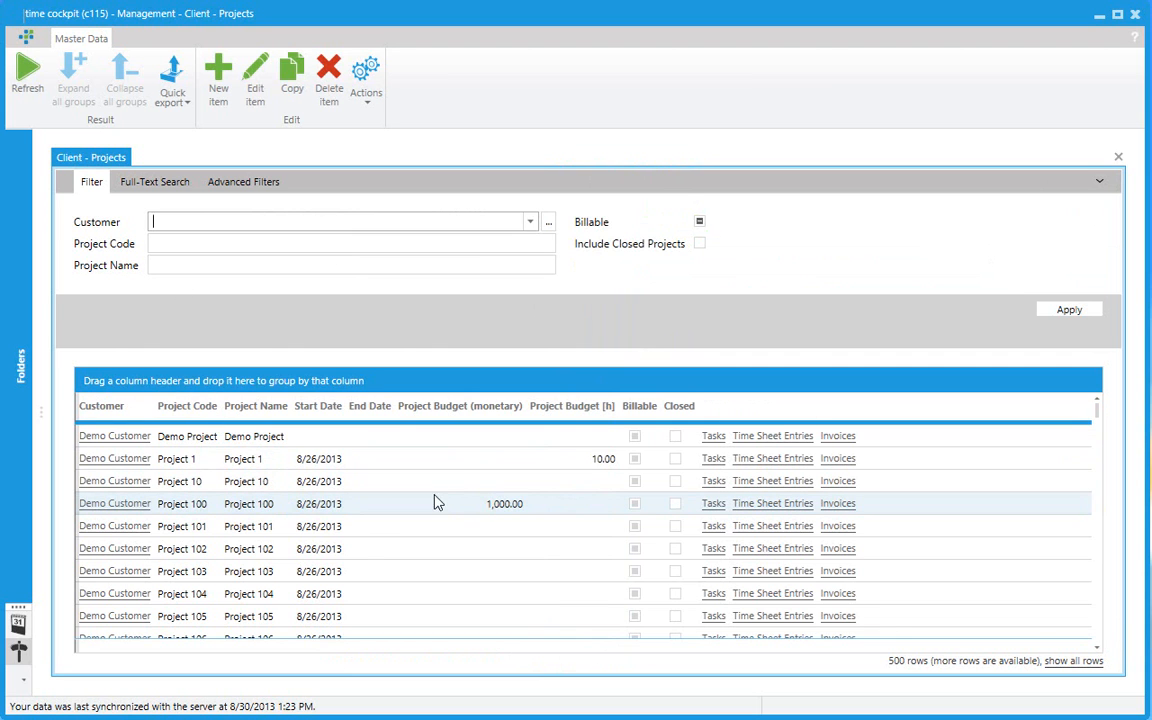
# - Open Project 101 beside the project list, set its monetary project budget to 1500 and save it
pyautogui.doubleClick(368, 530)
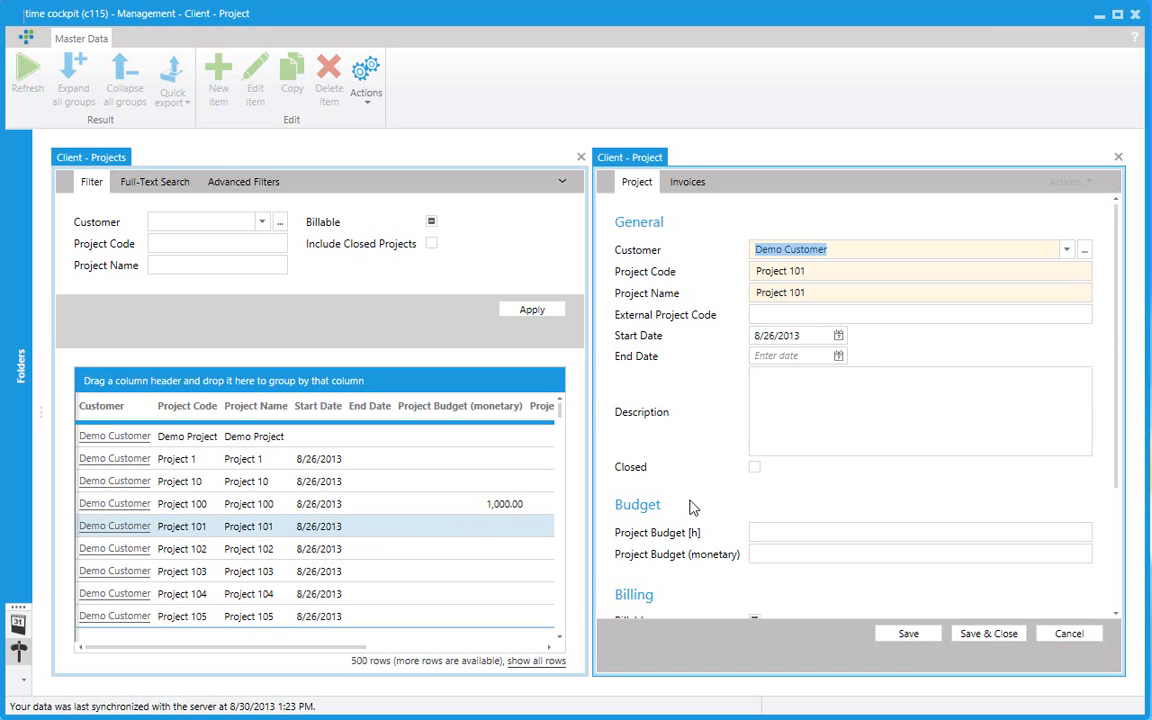
pyautogui.click(892, 555)
pyautogui.write('1500')
pyautogui.click(907, 636)
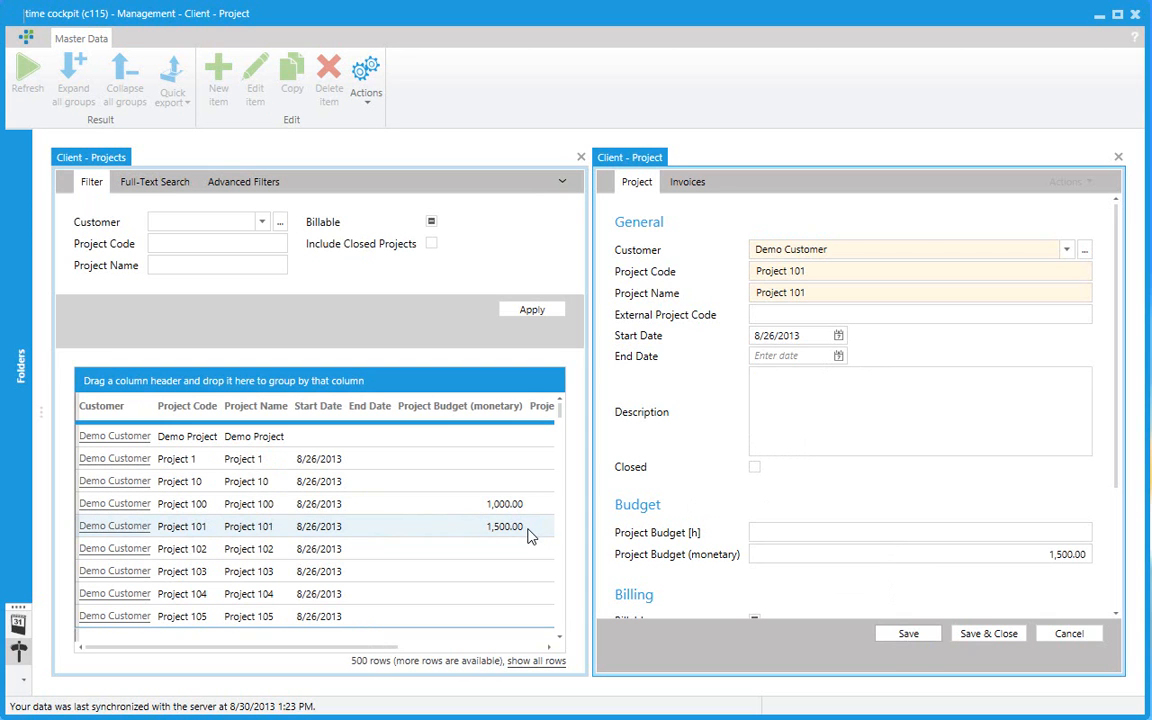
# - Open Project 102 in the side-by-side form, set its monetary project budget to 2000, save it and close the form
pyautogui.click(380, 560)
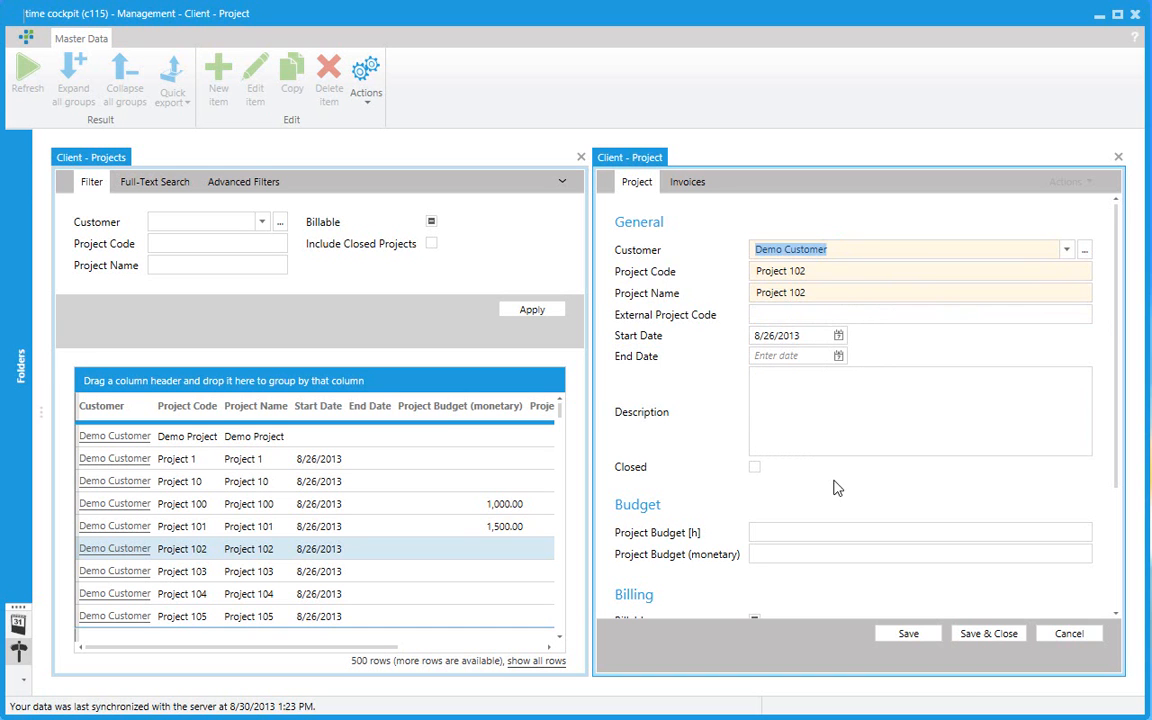
pyautogui.click(803, 556)
pyautogui.write('2000')
pyautogui.click(908, 633)
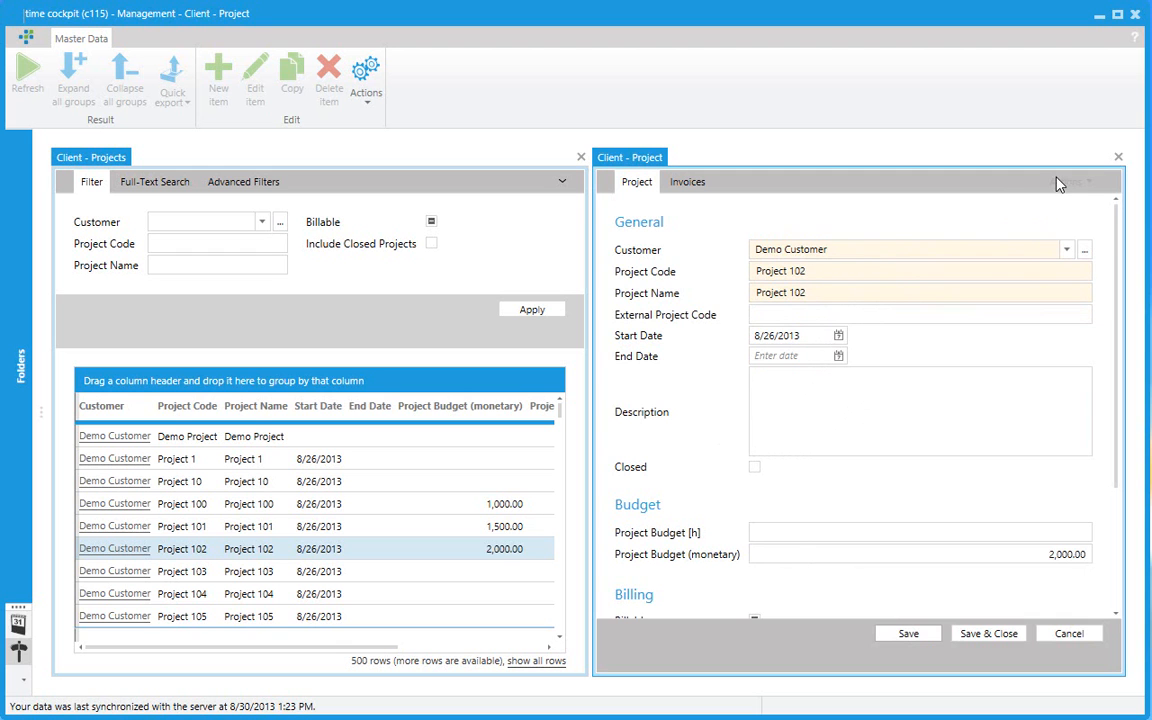
pyautogui.click(1118, 157)
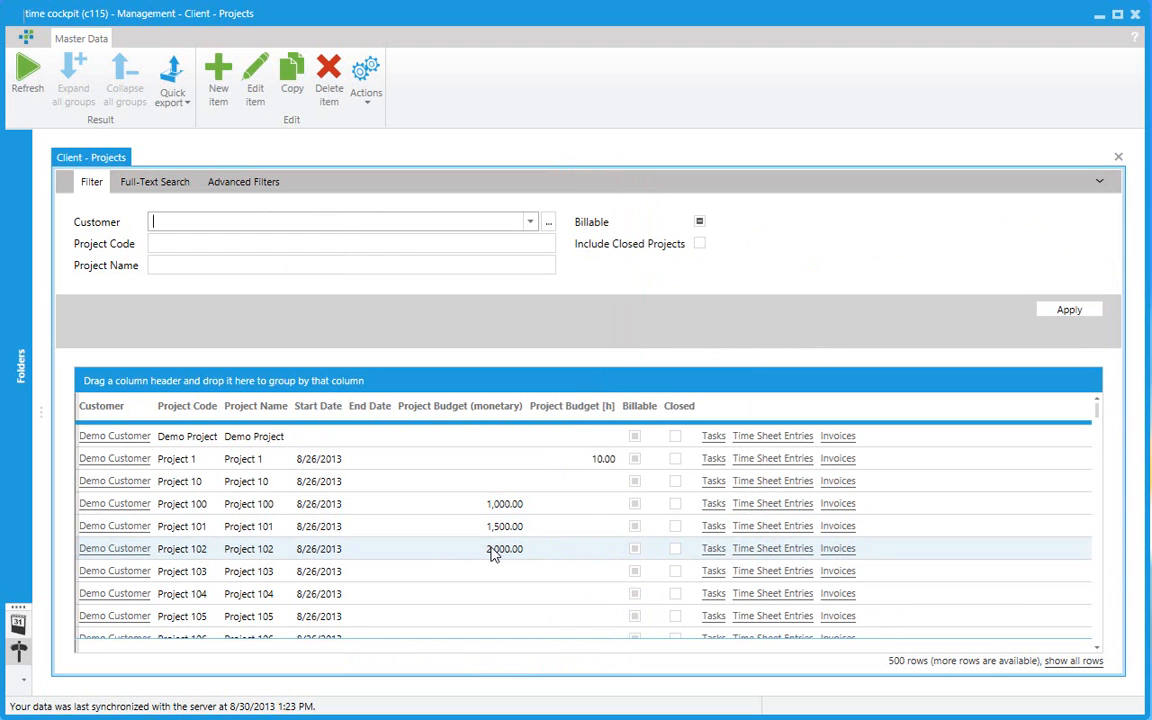
# - Open the customer linked to Project 102 in a separate window, view its details and close it
pyautogui.click(116, 549)
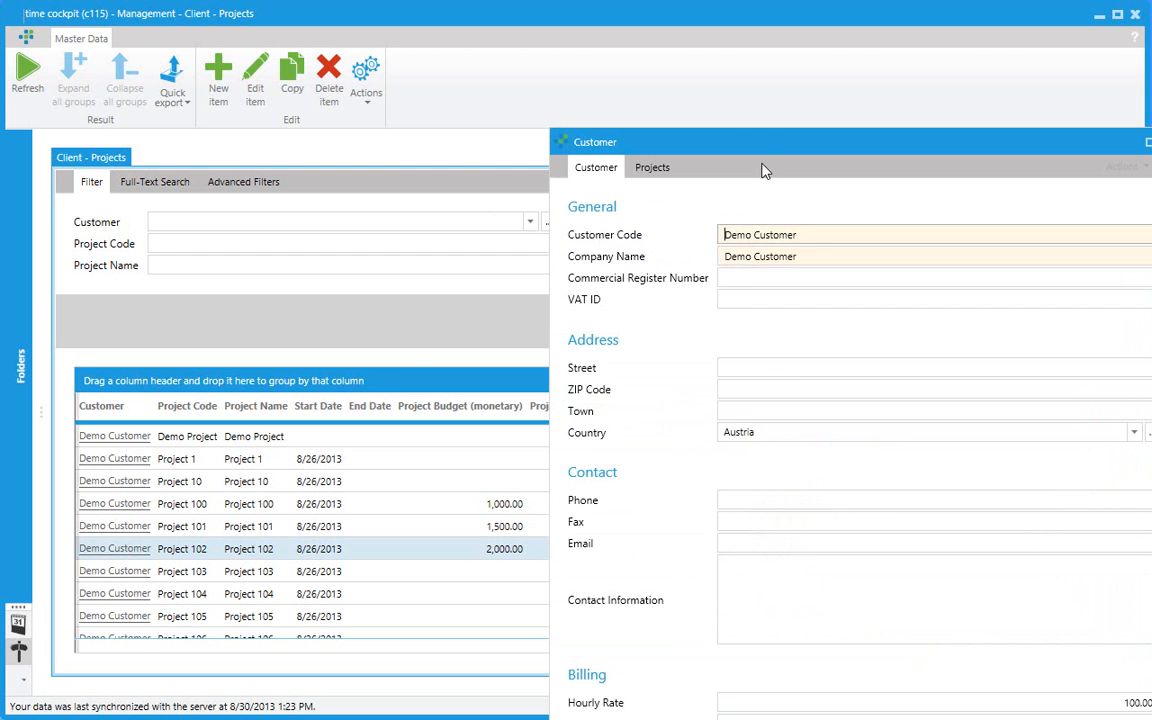
pyautogui.moveTo(764, 156); pyautogui.dragTo(532, 34)
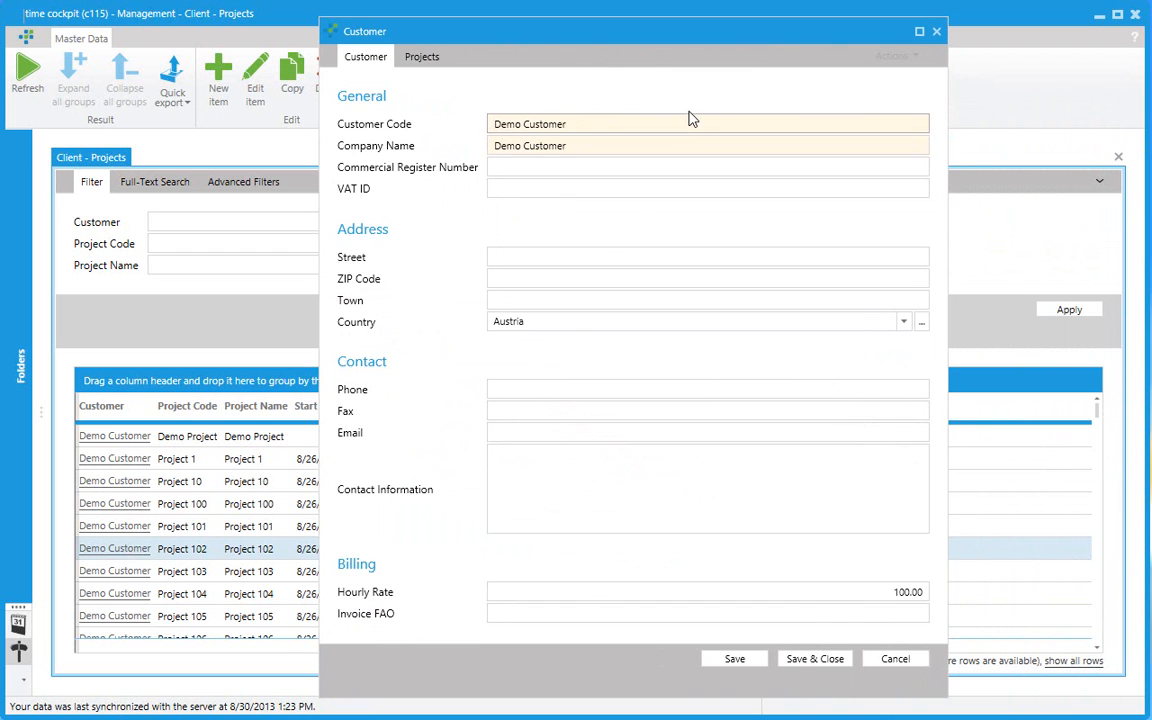
pyautogui.press('Escape')
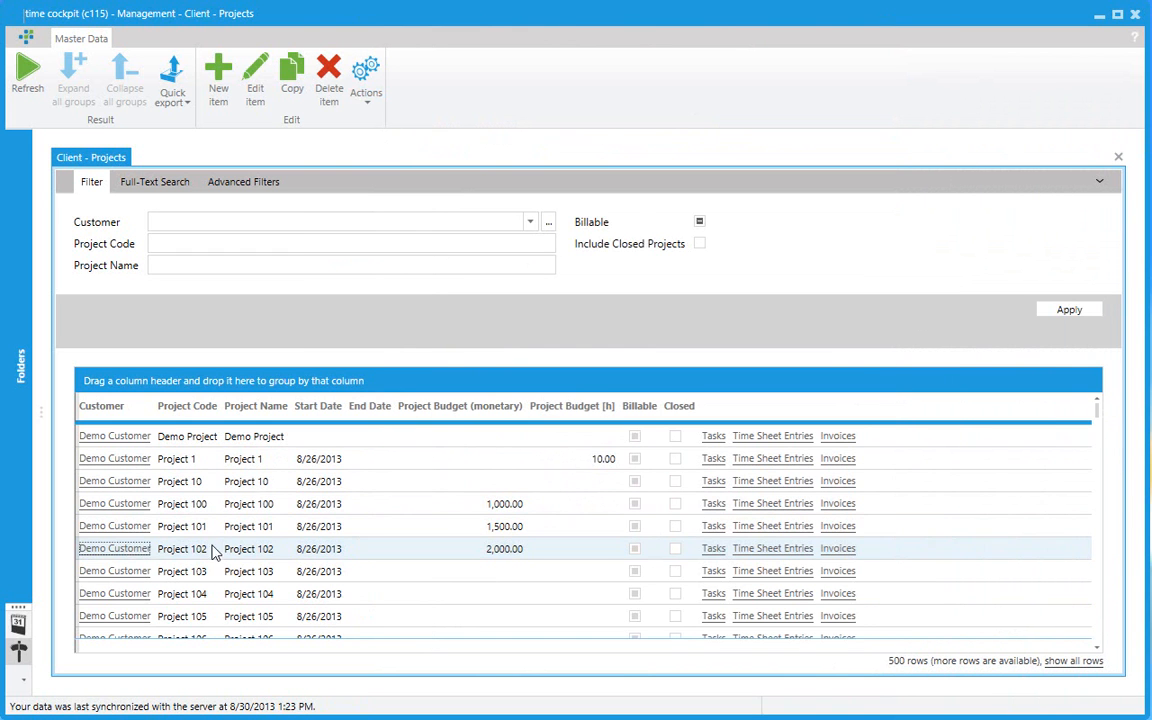
# - Open Project 102's linked customer in a new tab, close it and reopen it side by side with the project list
pyautogui.click(125, 553)
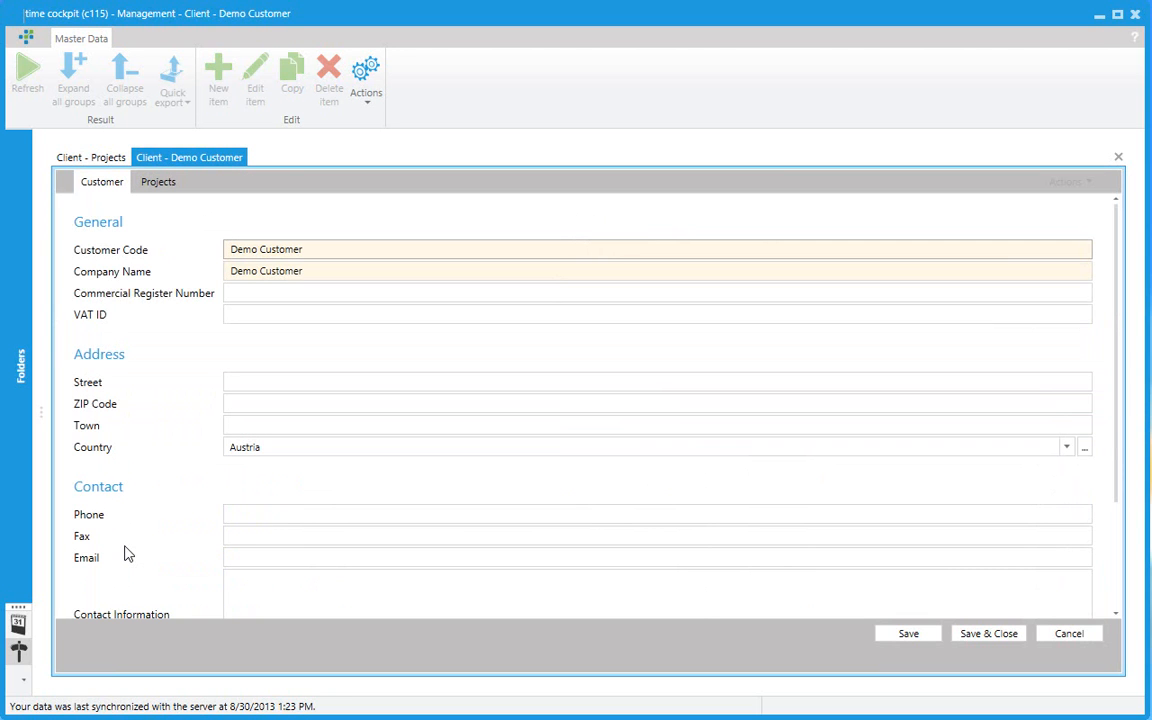
pyautogui.click(1119, 159)
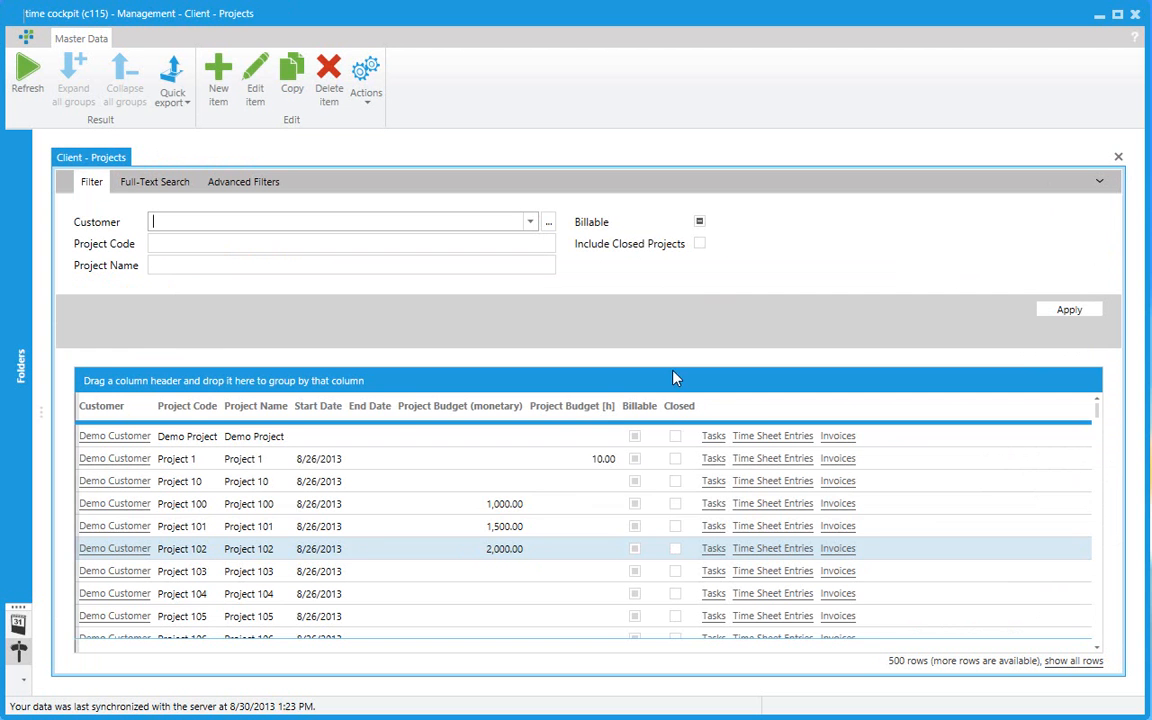
pyautogui.click(141, 550)
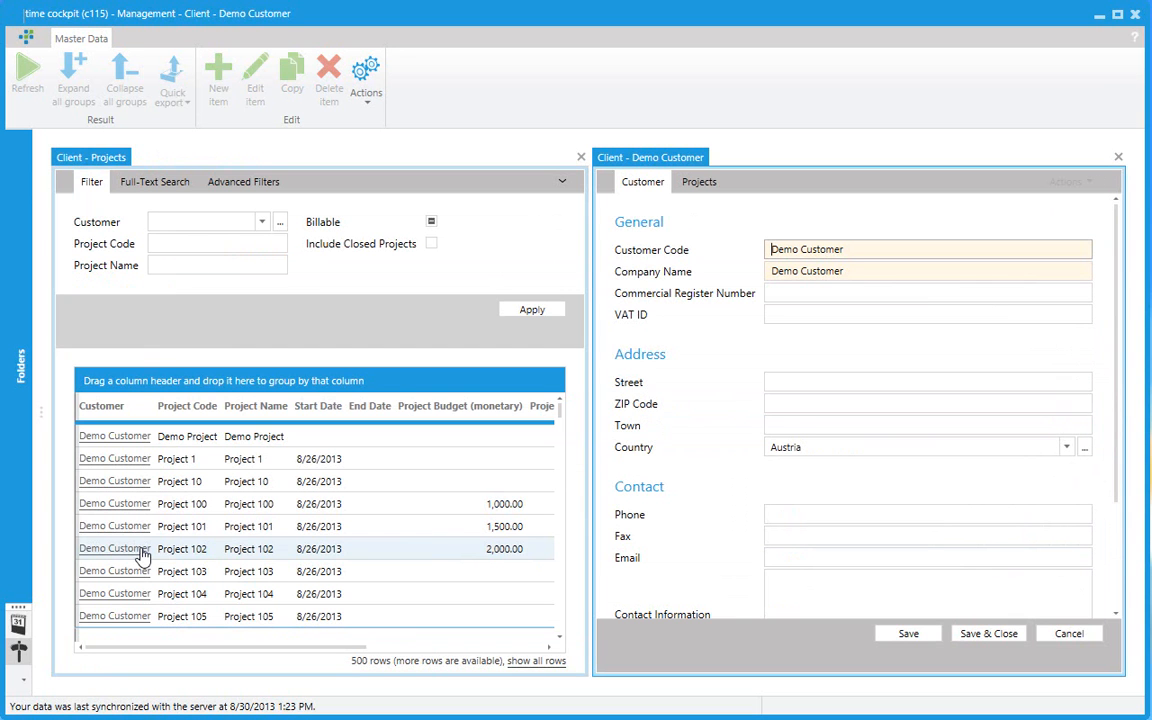